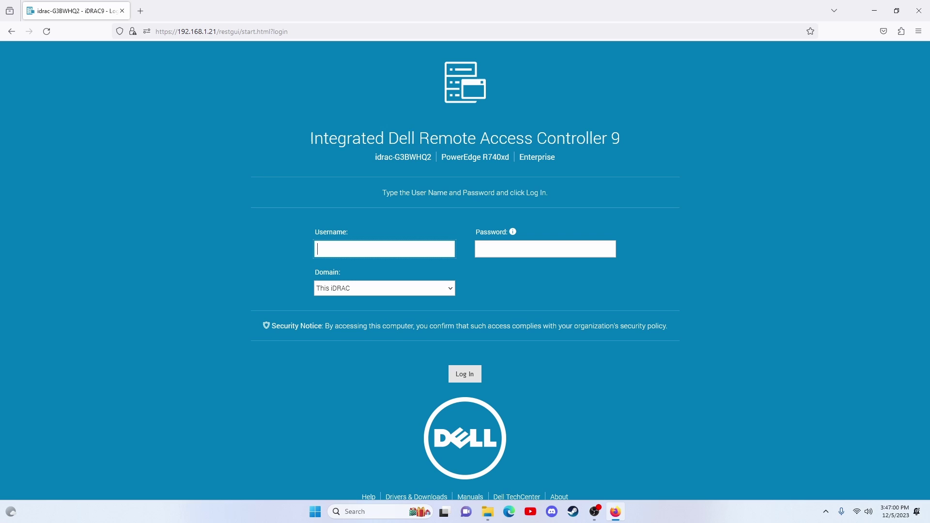
Step: Log in to iDRAC 9 with the root username and the administrator password
text(root)
click(555, 247)
text(ca******)
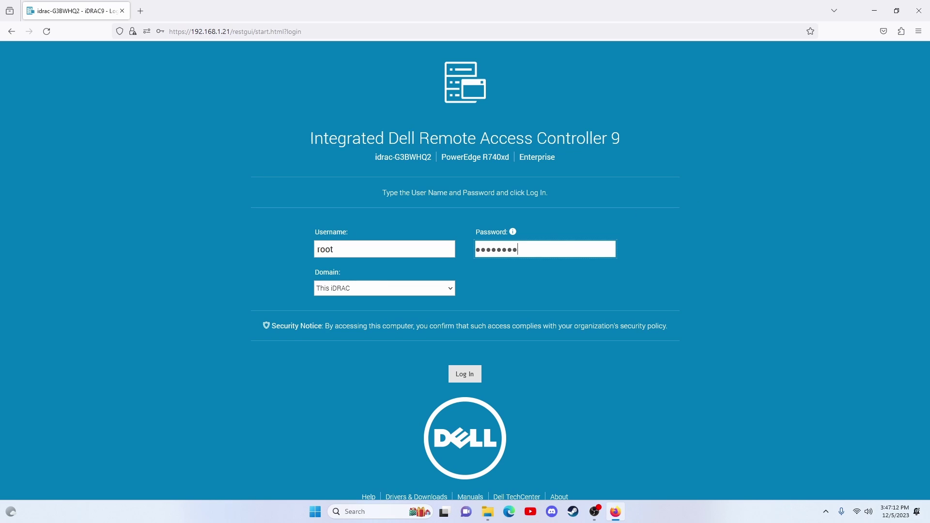
text(*)
key(Return)
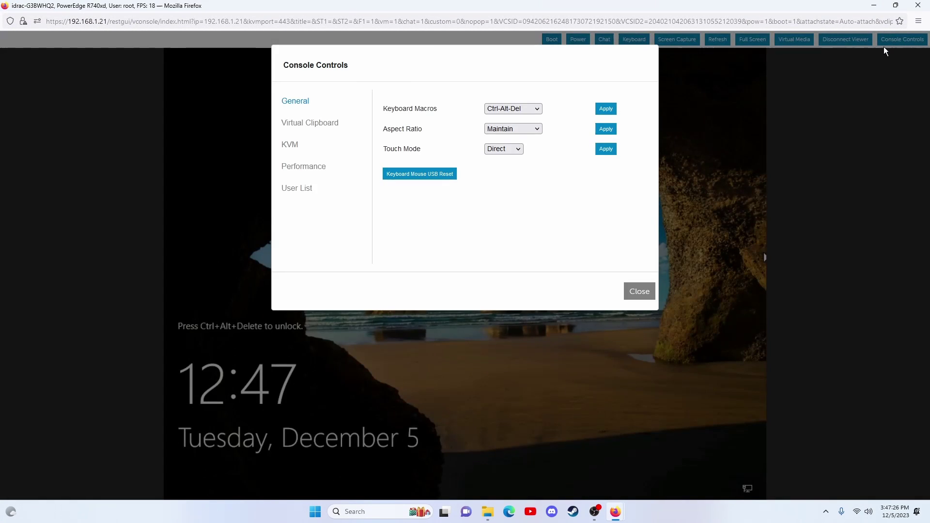
Step: Send Ctrl-Alt-Del to the remote lock screen and sign in with the Windows administrator password
click(604, 110)
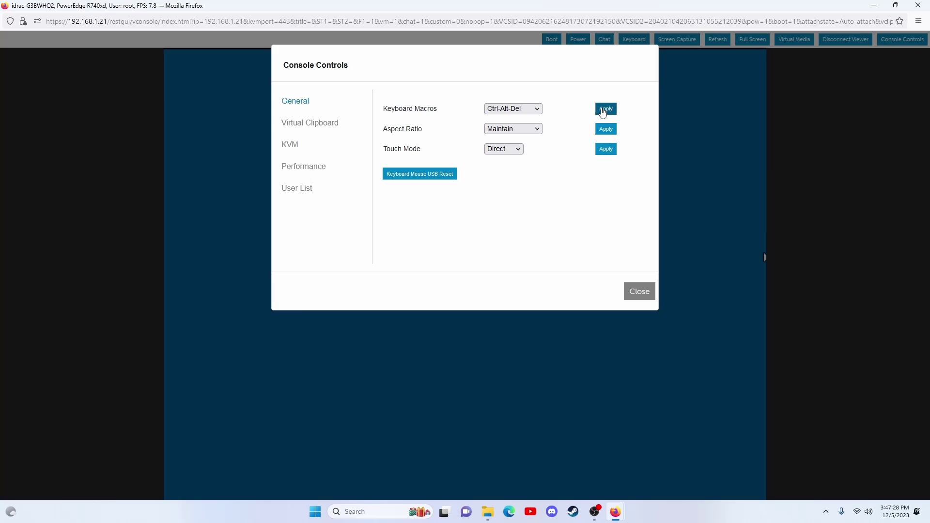
click(639, 292)
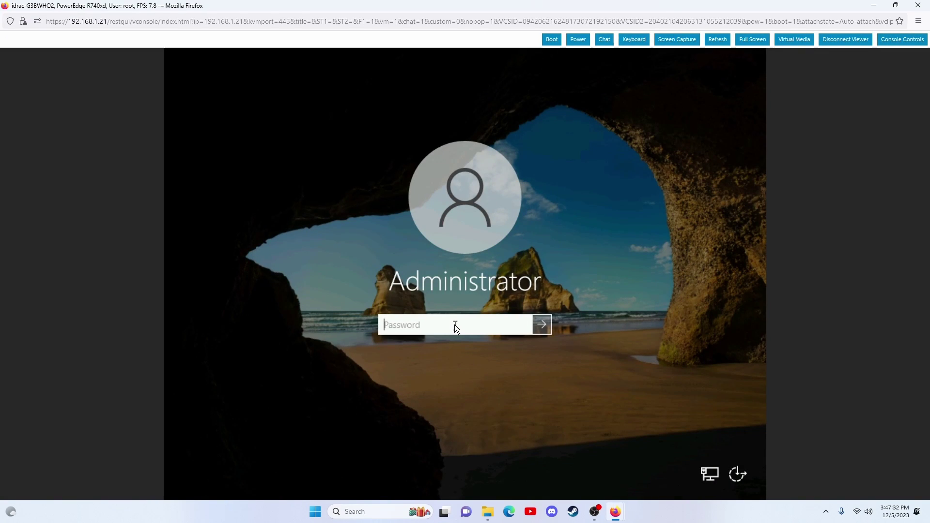
text(••••••••••)
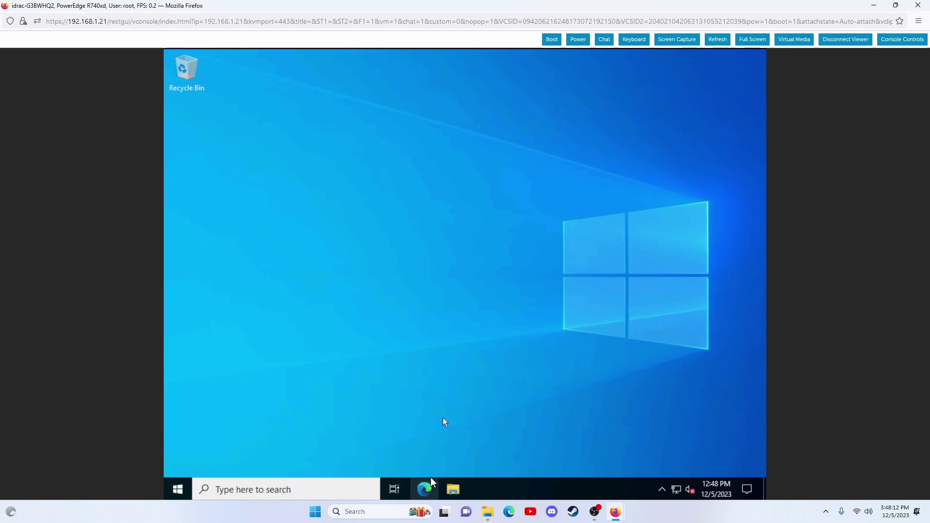
Step: Search Google in the browser for 'r740 drivers' and open Dell's PowerEdge R740 drivers page
click(429, 488)
click(363, 248)
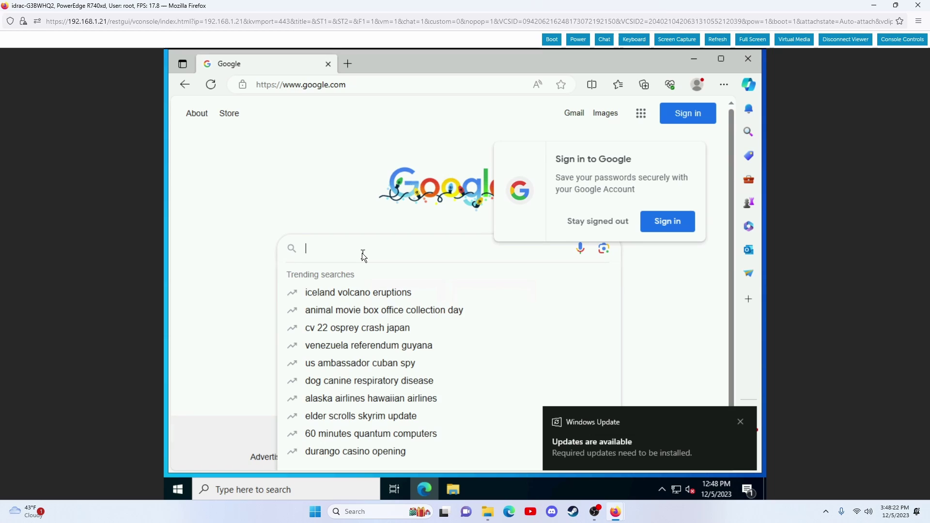
text(r740 drivers)
key(Return)
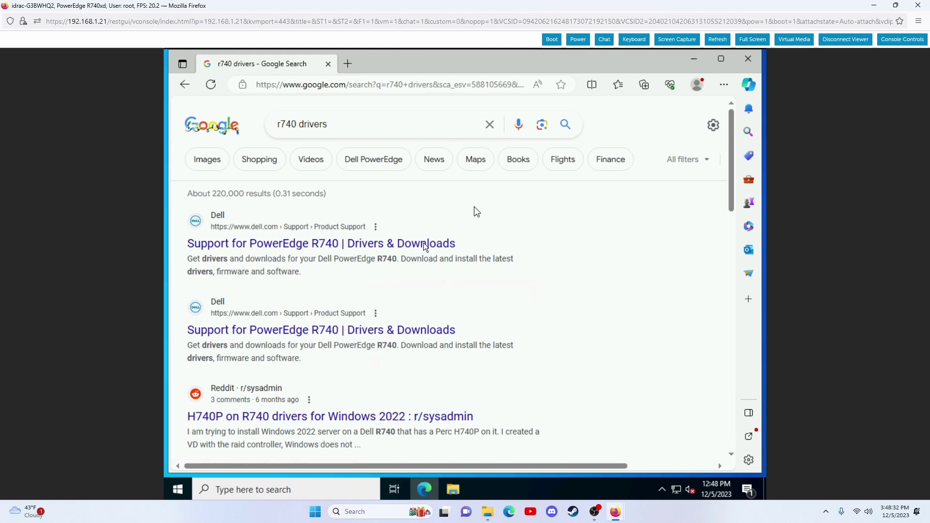
click(423, 245)
Step: Filter by Windows Server 2022 LTSC, BIOS and iDRAC categories, and download the iDRAC with Lifecycle Controller package
scroll(425, 245, down, 5)
click(408, 292)
click(425, 274)
scroll(425, 273, down, 3)
click(449, 294)
click(300, 358)
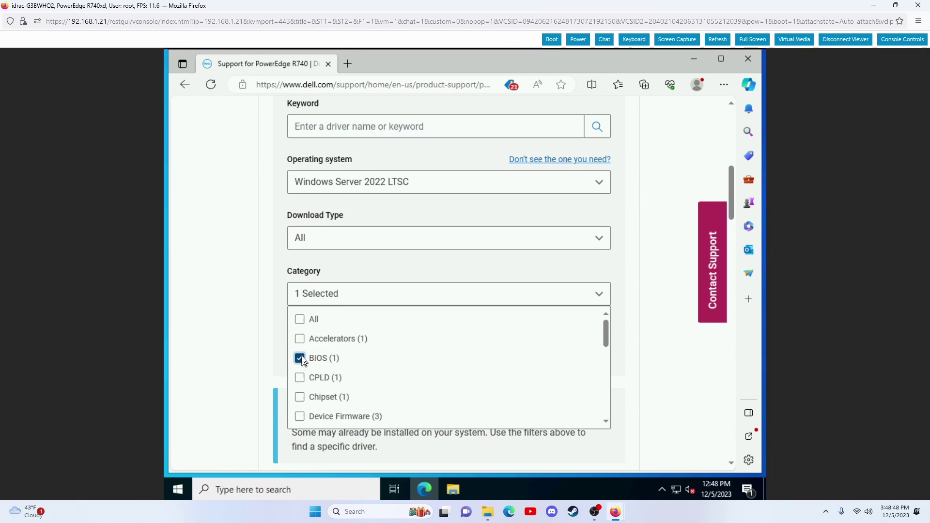
scroll(598, 397, down, 6)
click(299, 415)
scroll(545, 310, down, 5)
click(532, 381)
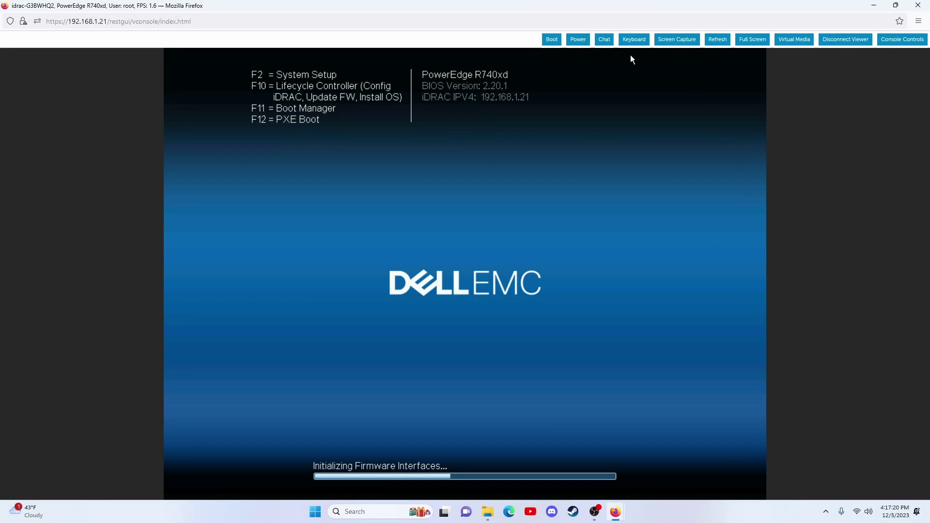
Step: Press F10 on the on-screen keyboard during POST to boot into Lifecycle Controller
click(633, 39)
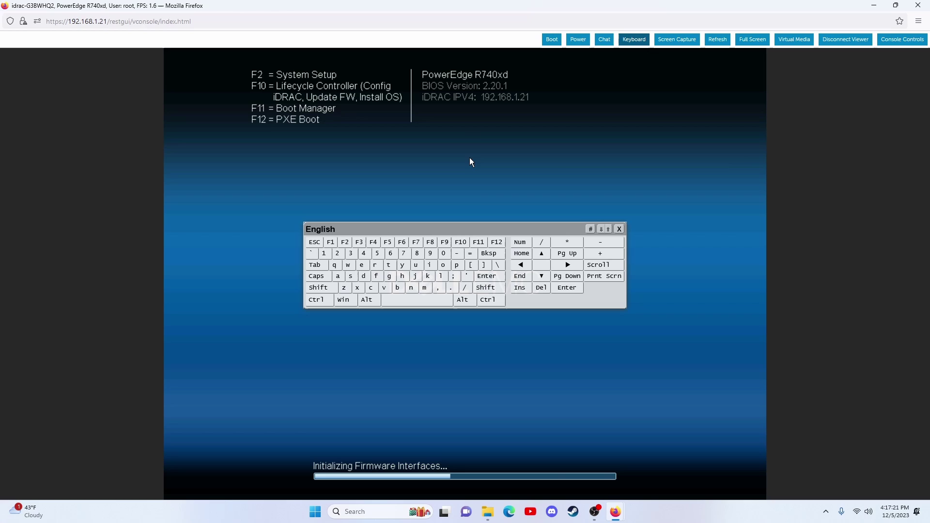
click(459, 241)
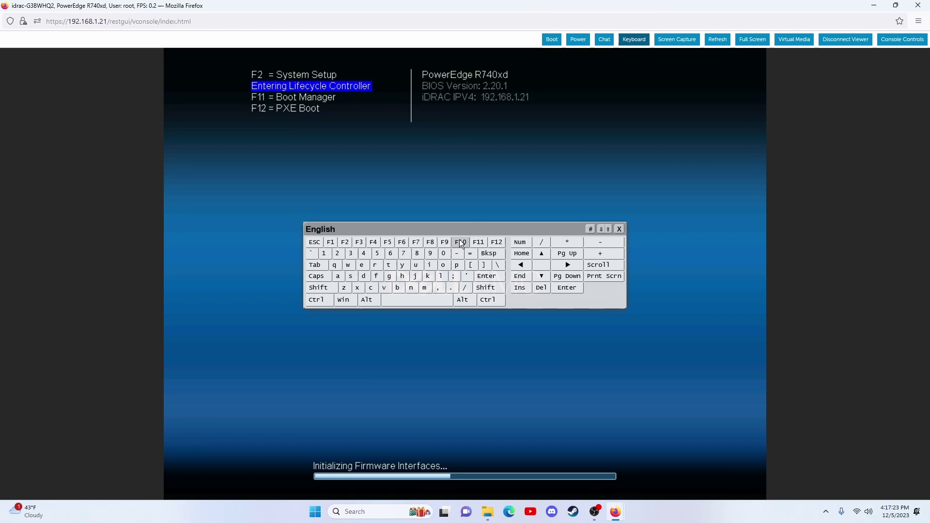
click(619, 229)
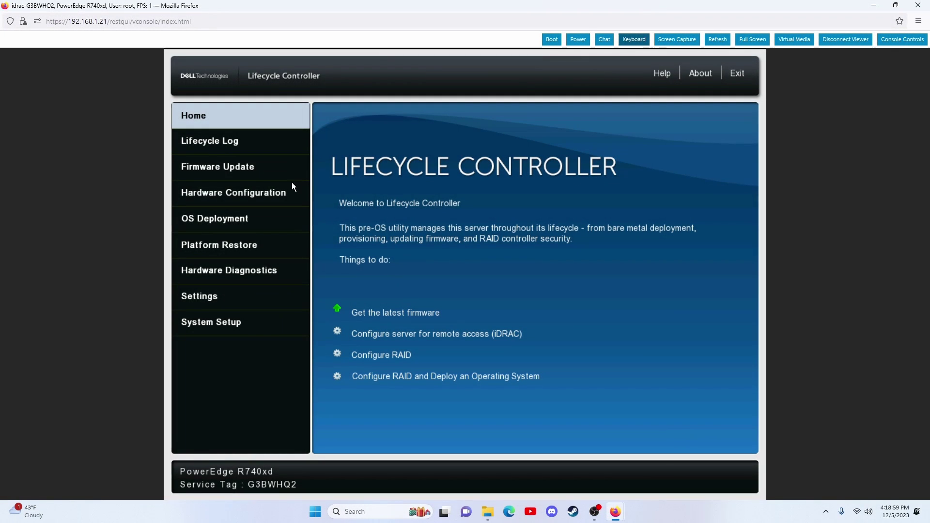
Step: Launch Lifecycle Controller's Firmware Update wizard with Dell Website as the repository
click(238, 166)
click(341, 190)
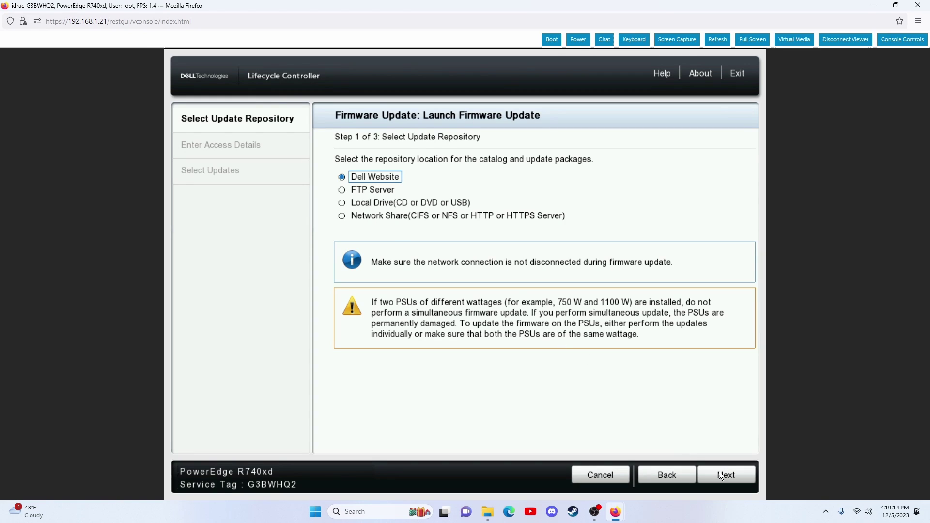
click(719, 472)
click(725, 476)
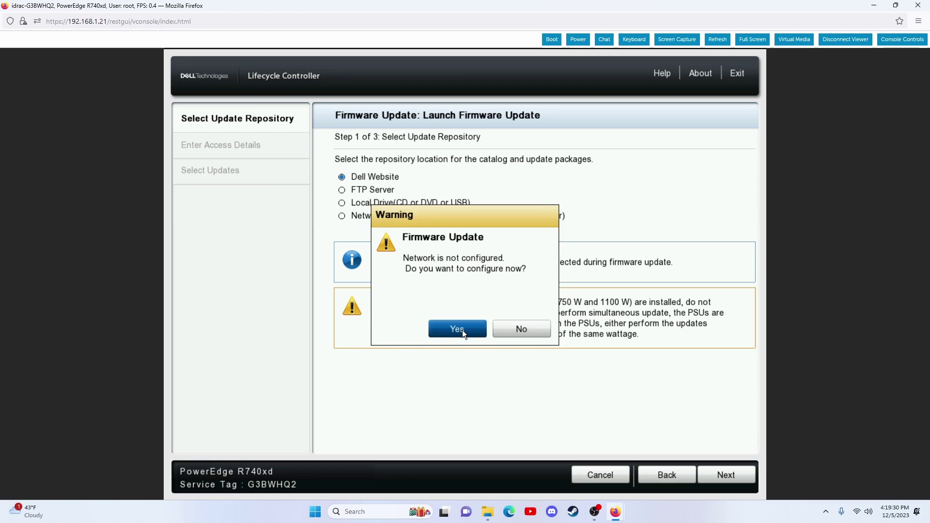
Step: Set the NIC's IPv4 address source to DHCP and apply the network settings
click(462, 331)
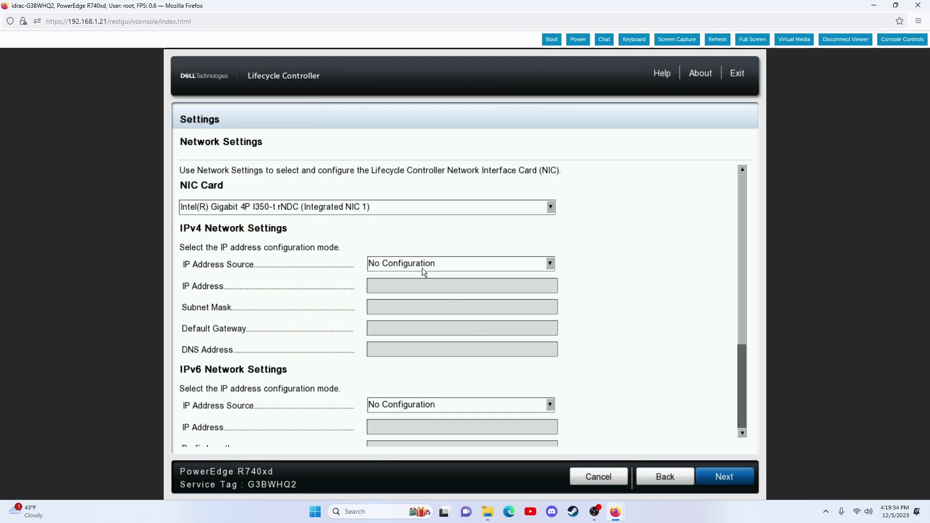
click(417, 265)
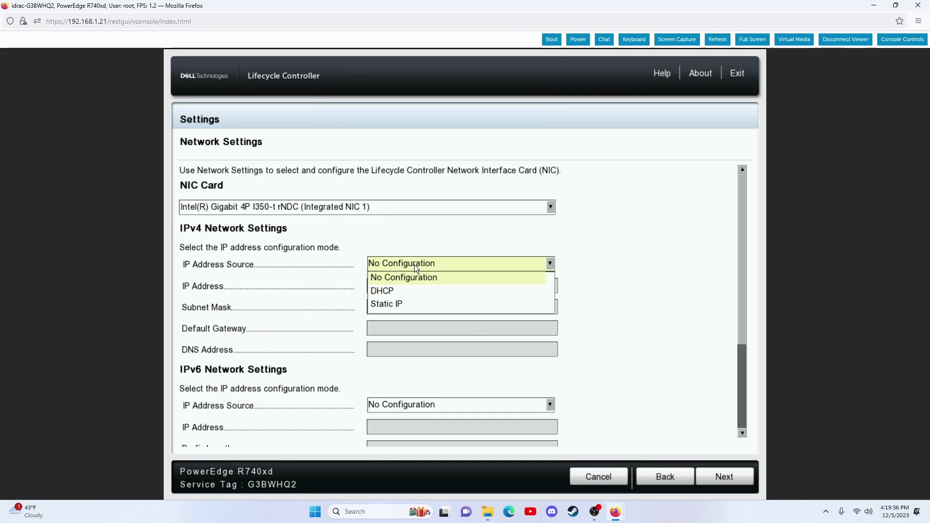
click(386, 290)
scroll(743, 425, down, 1)
click(715, 478)
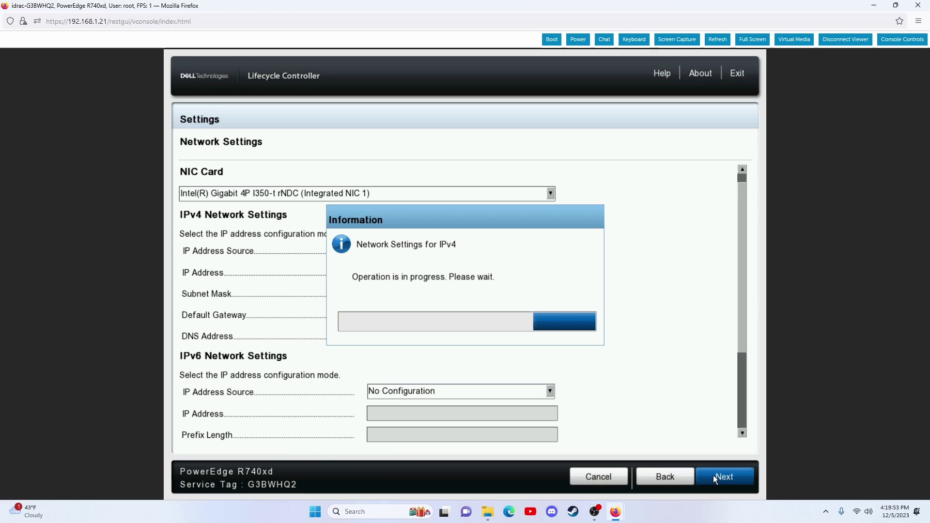
click(526, 331)
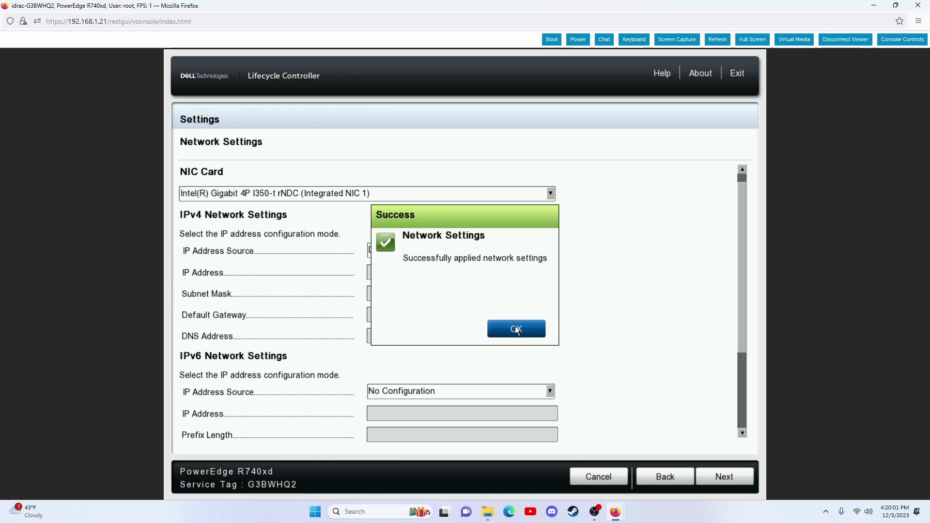
Step: Relaunch the firmware update from Dell Website and proceed without proxy settings
click(425, 193)
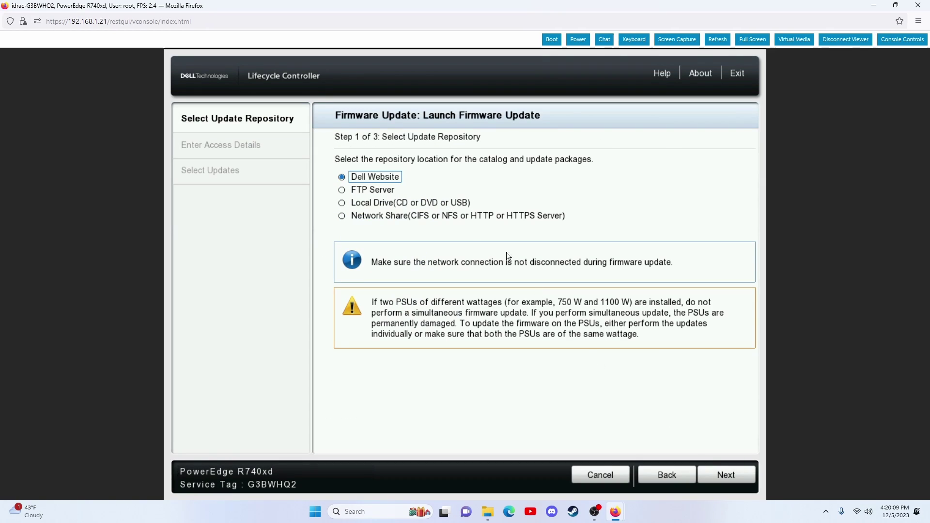
click(719, 473)
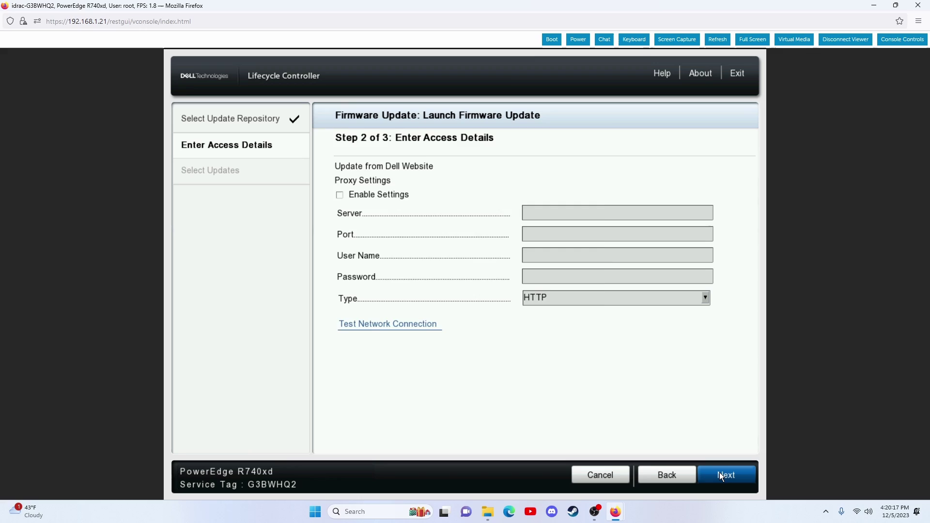
click(720, 473)
click(569, 406)
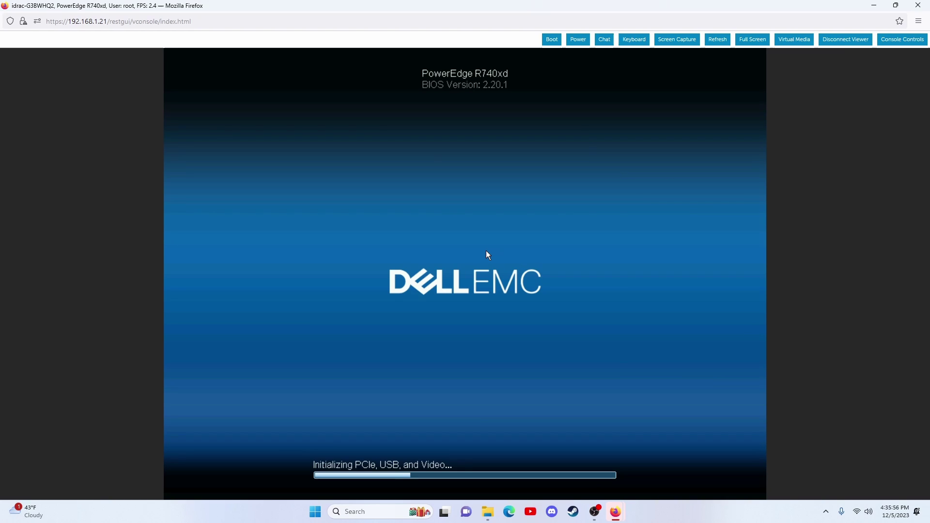
Step: Press F10 at POST to request Lifecycle Controller after the update reboot
key(F10)
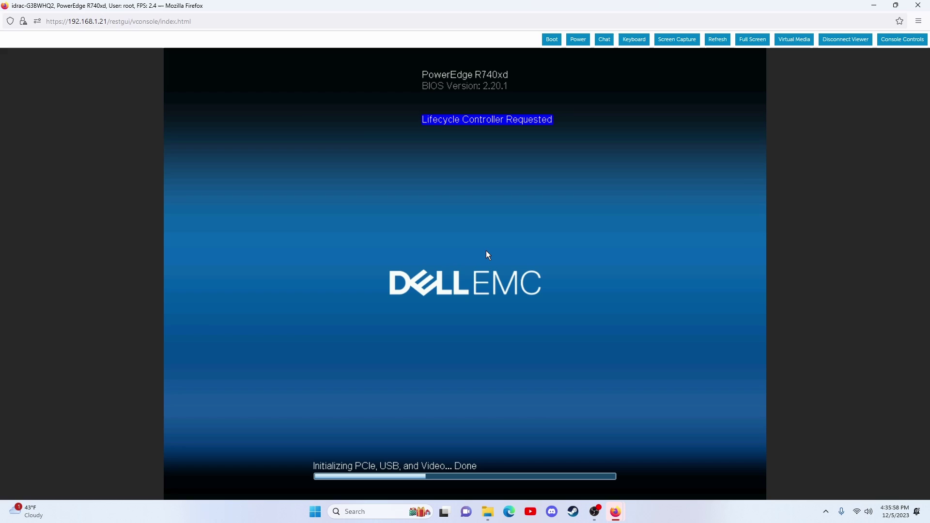